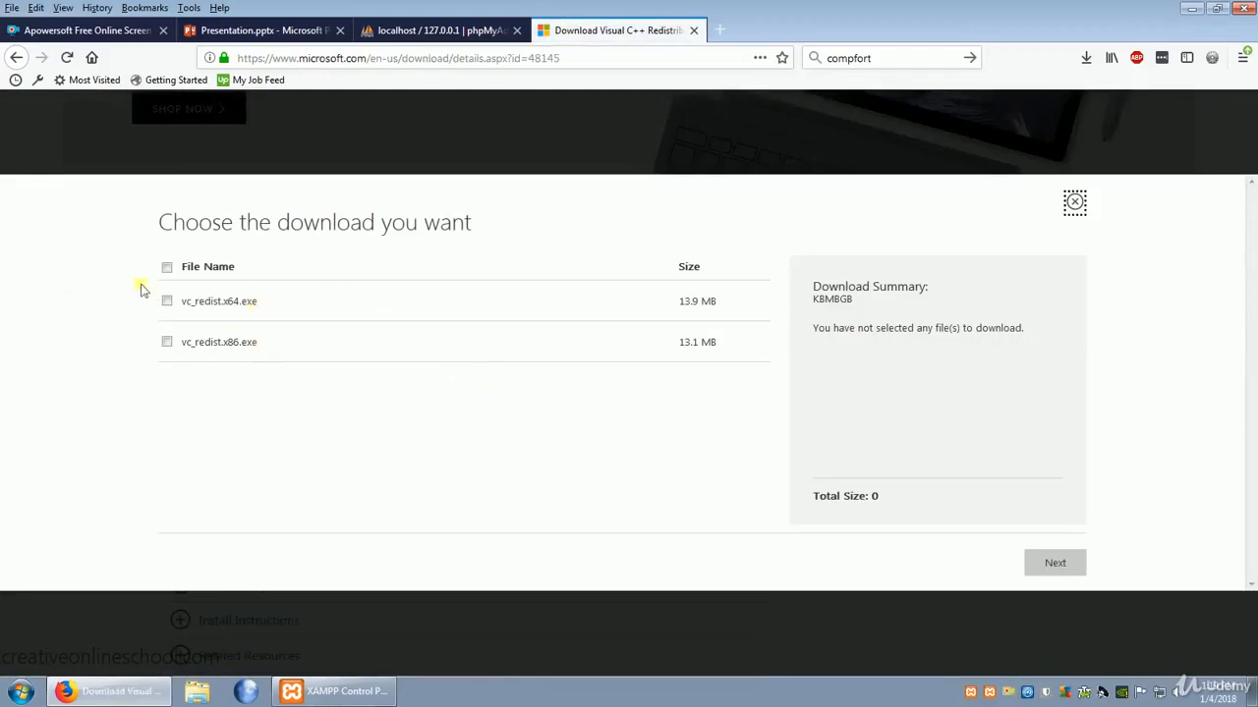
# - Download the 64-bit Visual C++ Redistributable, vc_redist.x64.exe, and save the file
pyautogui.click(167, 301)
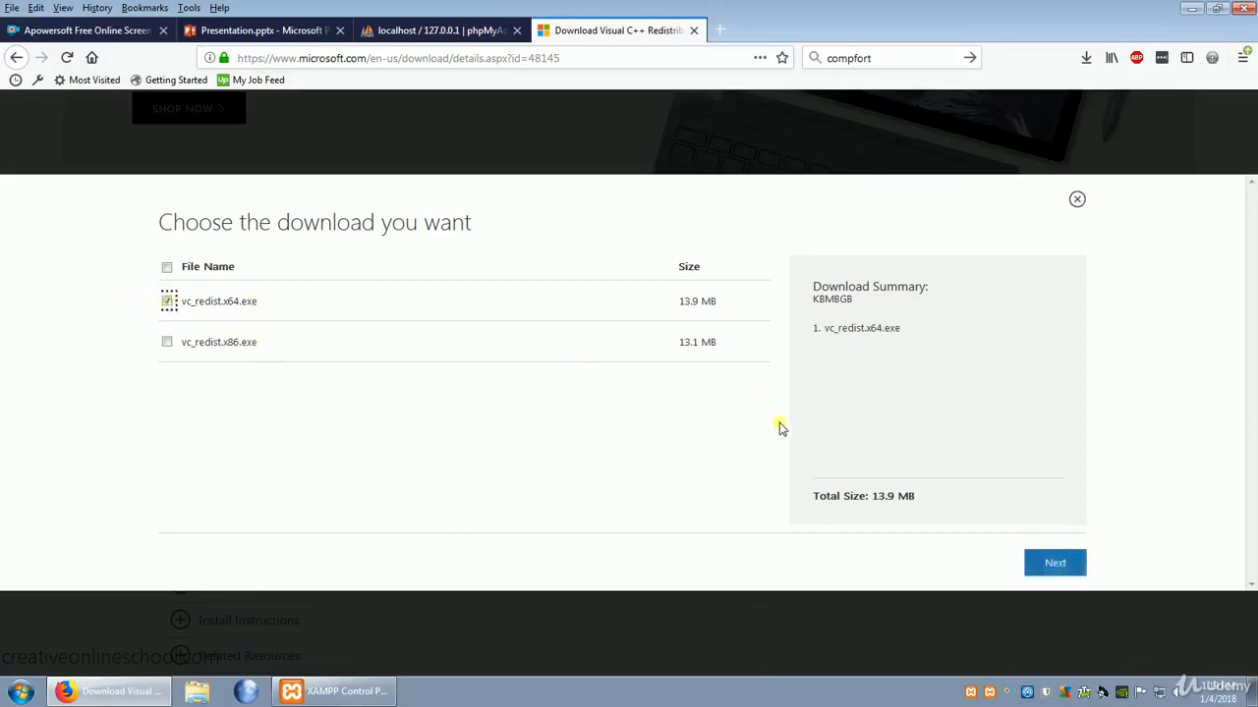
pyautogui.click(1055, 566)
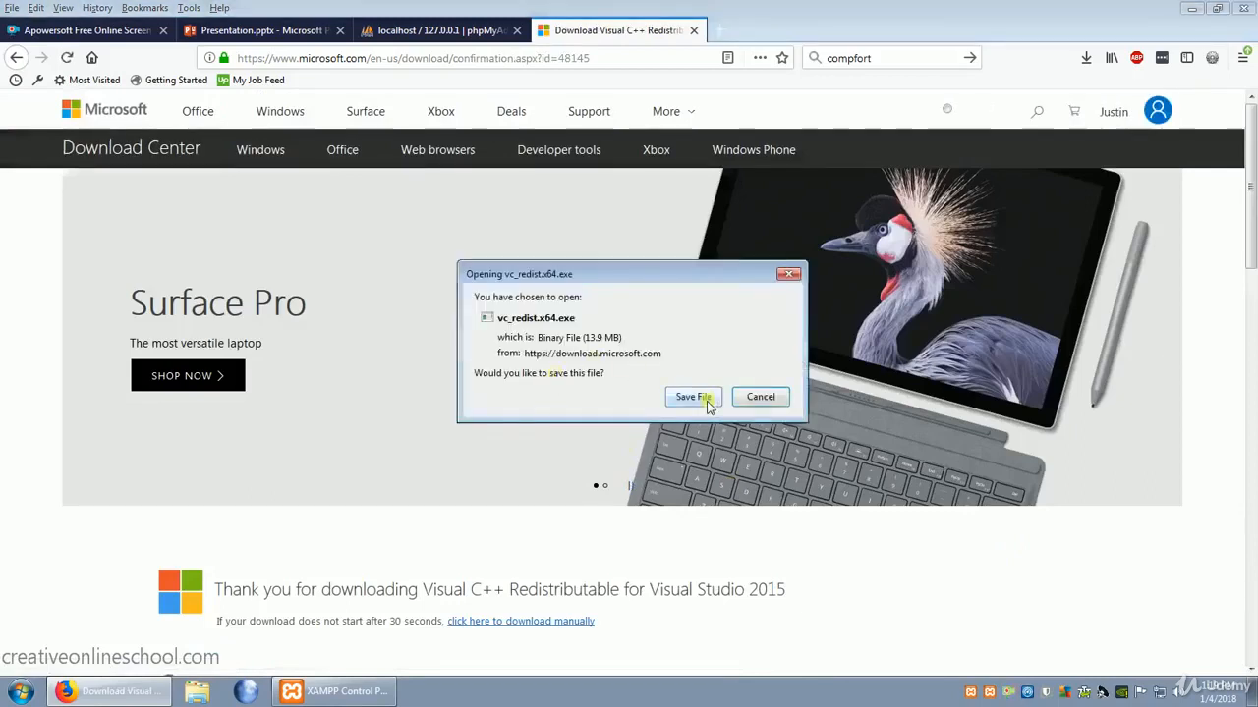
pyautogui.click(706, 401)
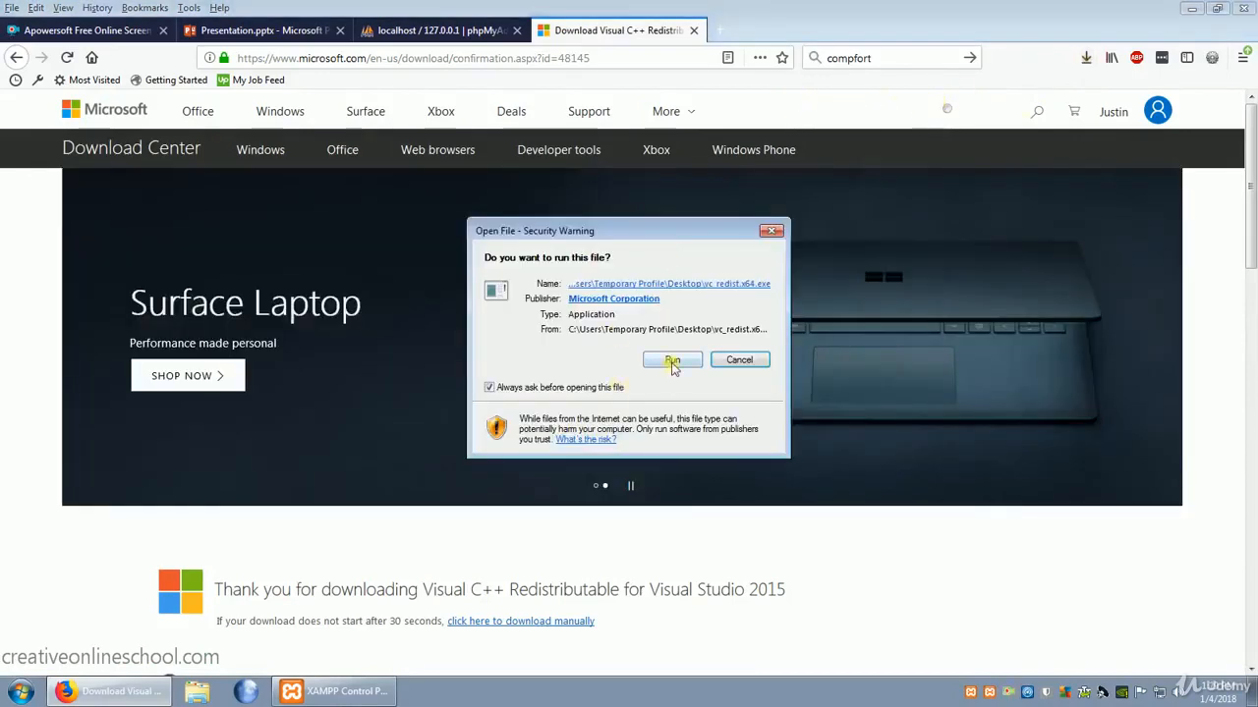
# - Run the Visual C++ 2015 Redistributable (x64) setup, agreeing to the license terms, and close it once installed
pyautogui.click(672, 360)
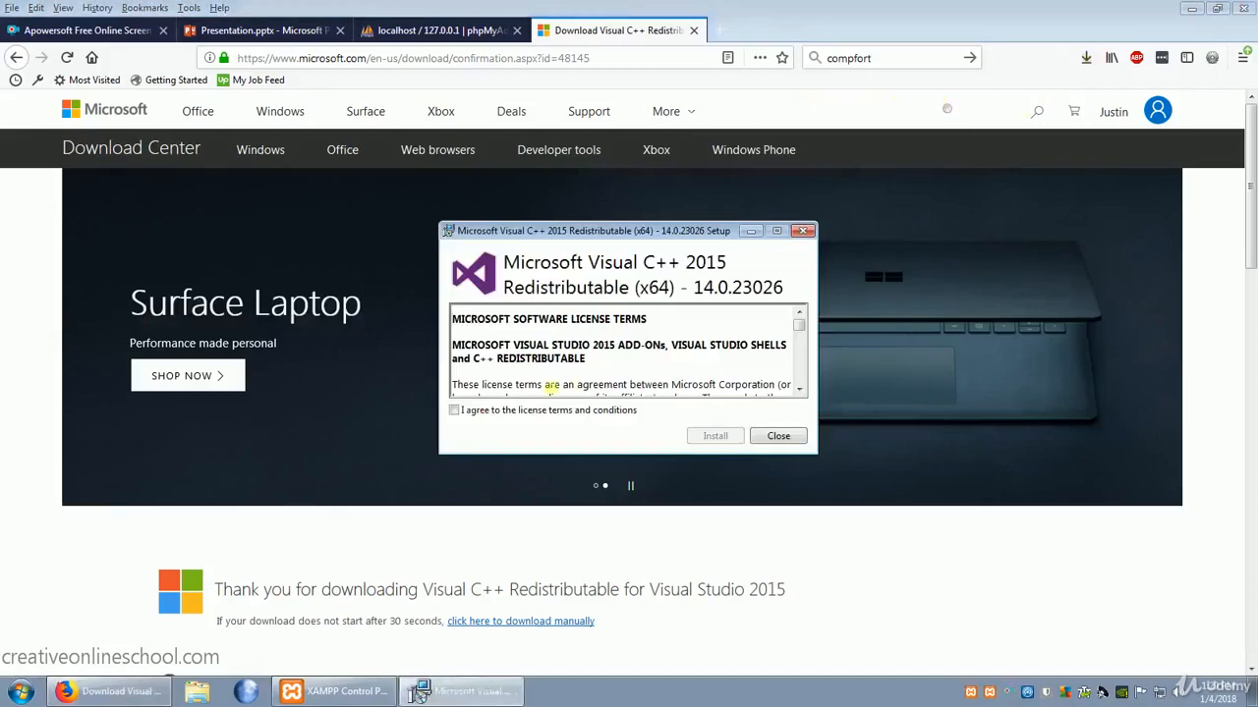
pyautogui.click(454, 412)
pyautogui.click(716, 435)
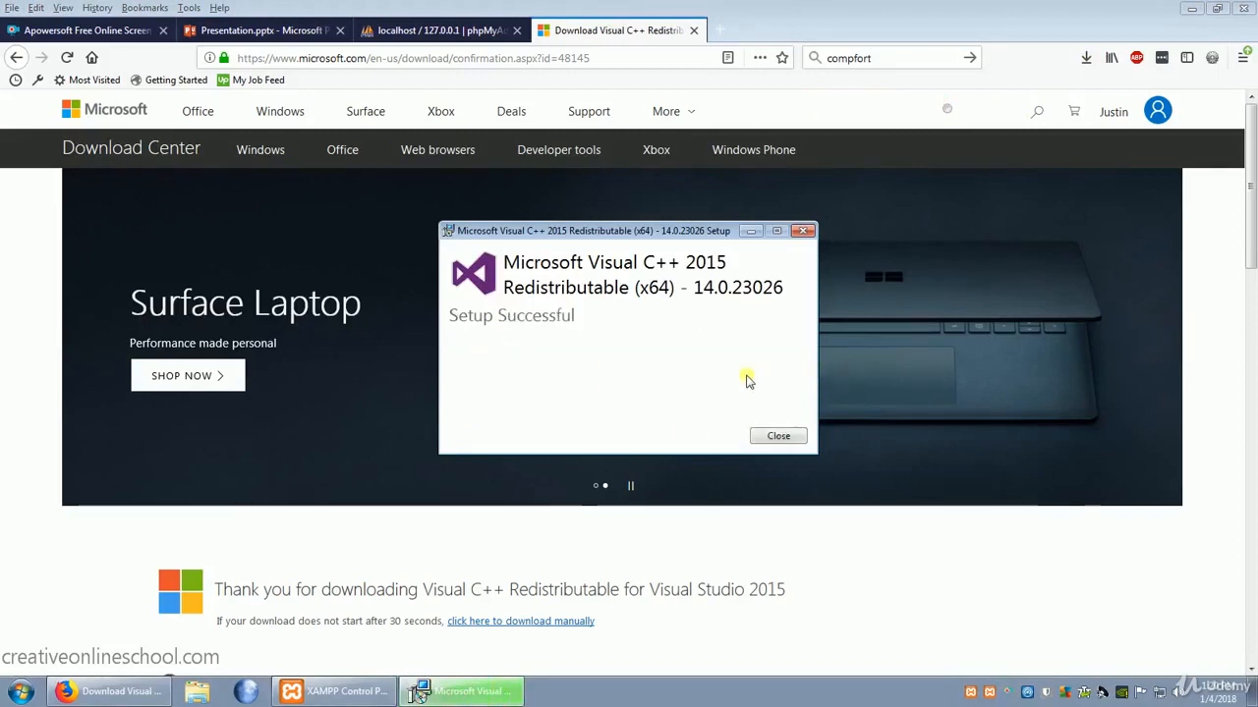
pyautogui.click(776, 436)
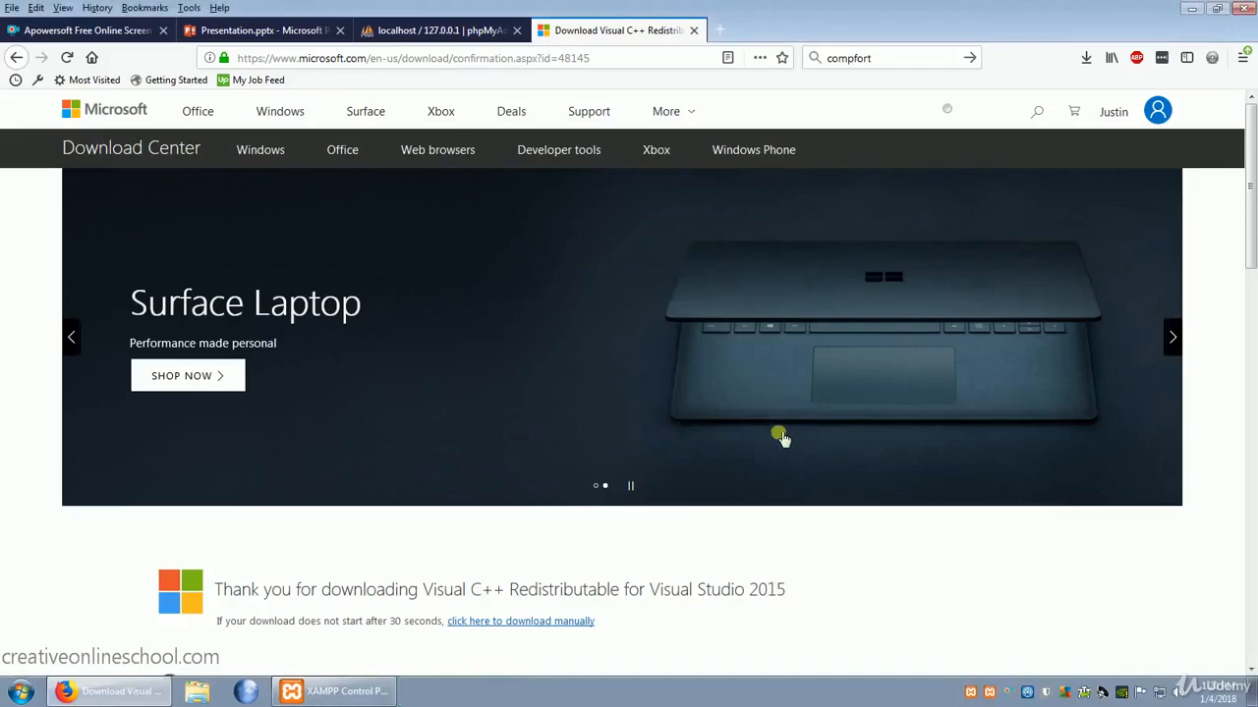
# - Return to the MySQL Workbench download page and open the download page of the recommended MySQL Installer for Windows
pyautogui.hotkey('alt', 'Left')
pyautogui.scroll(-5, 736, 355)
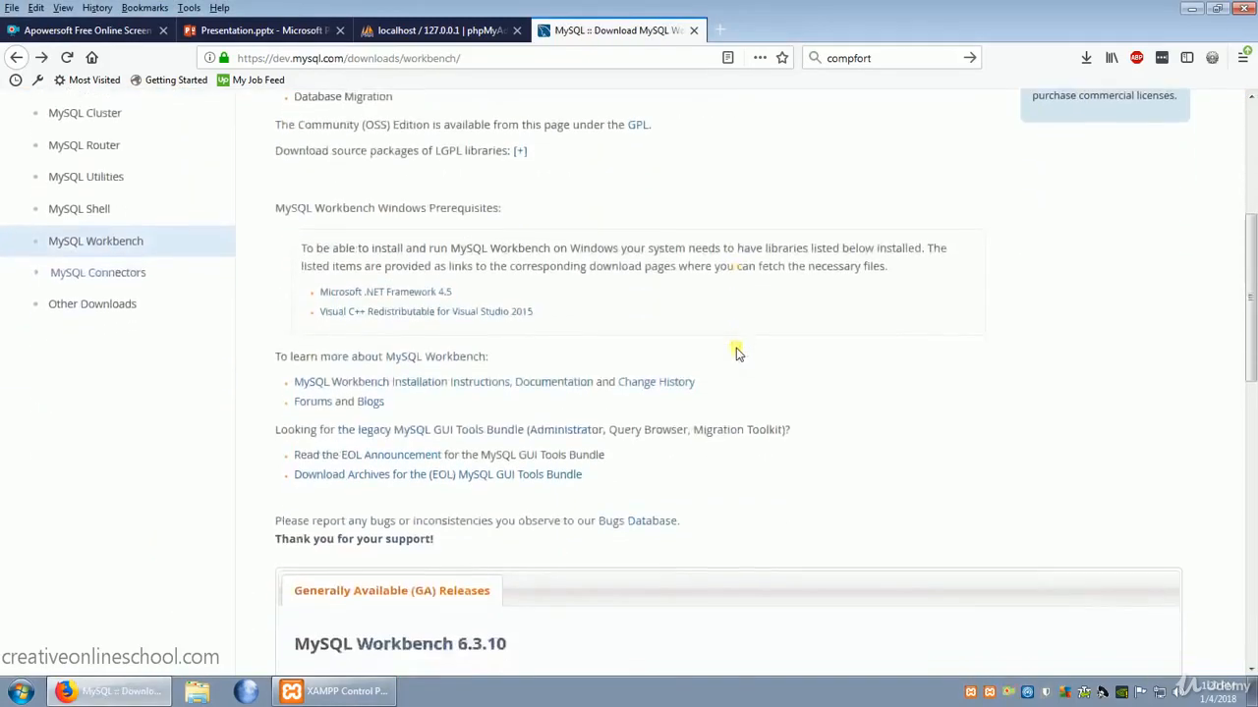
pyautogui.scroll(-3, 768, 354)
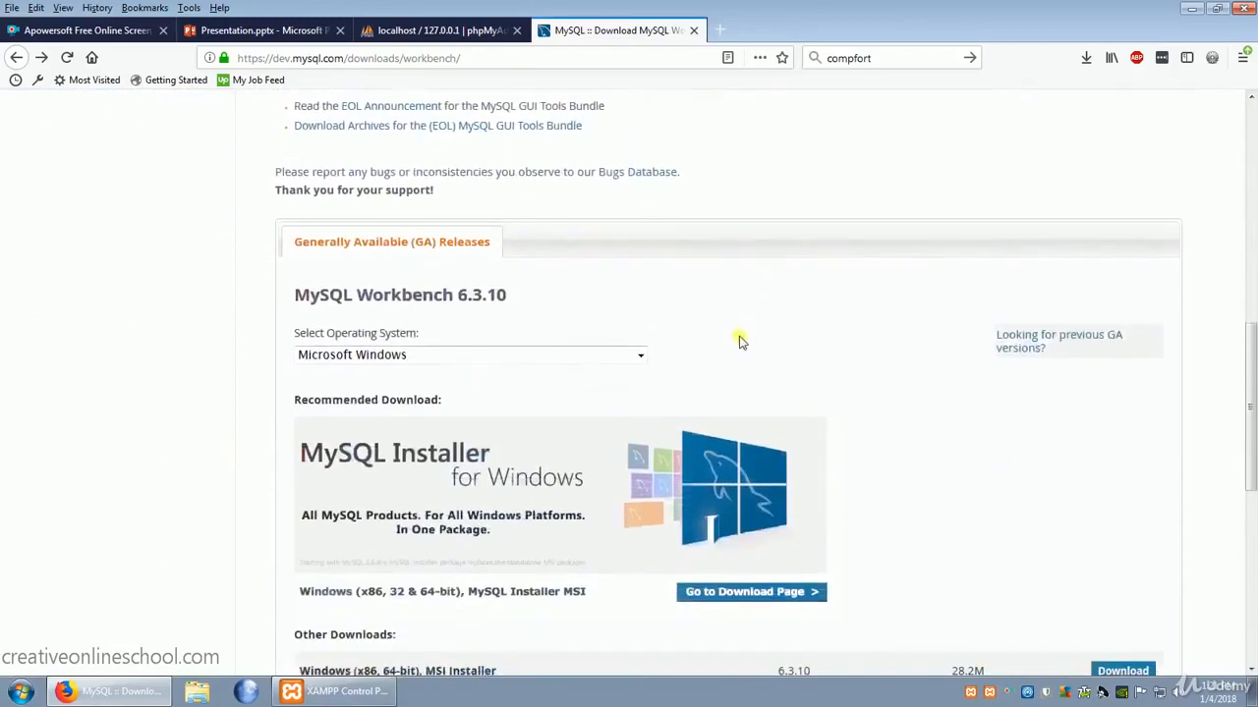
pyautogui.scroll(-1, 643, 310)
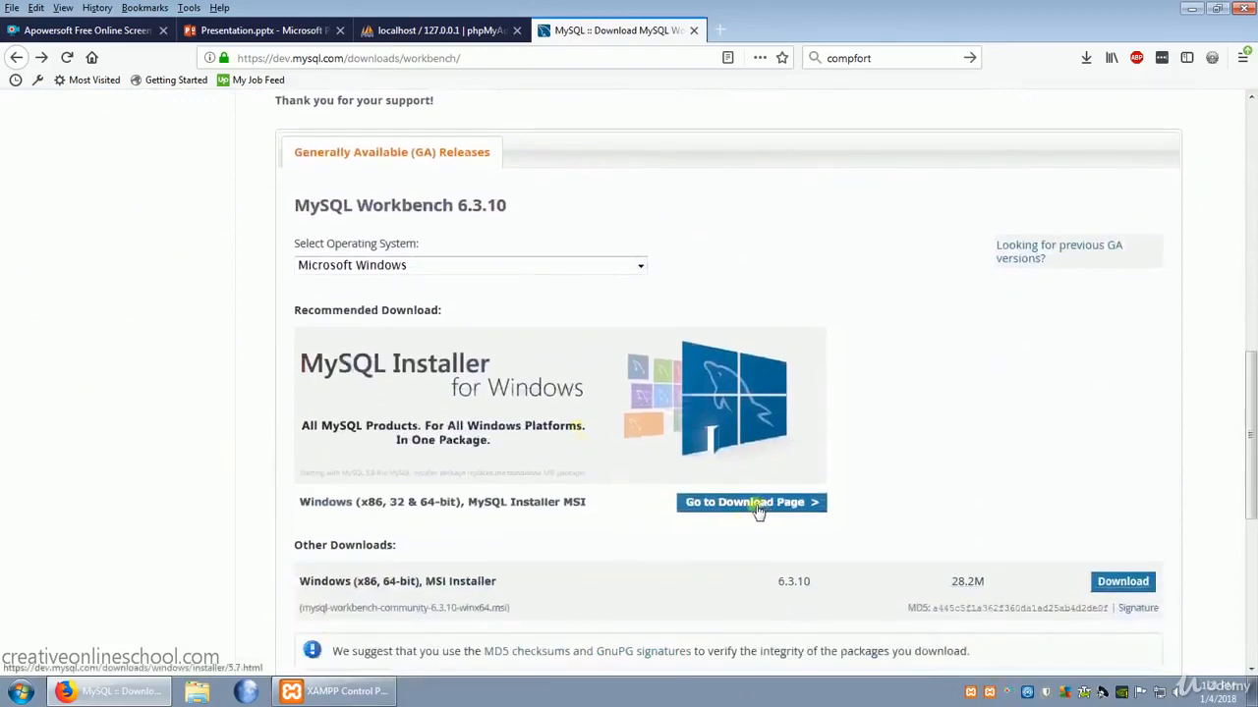
pyautogui.click(758, 507)
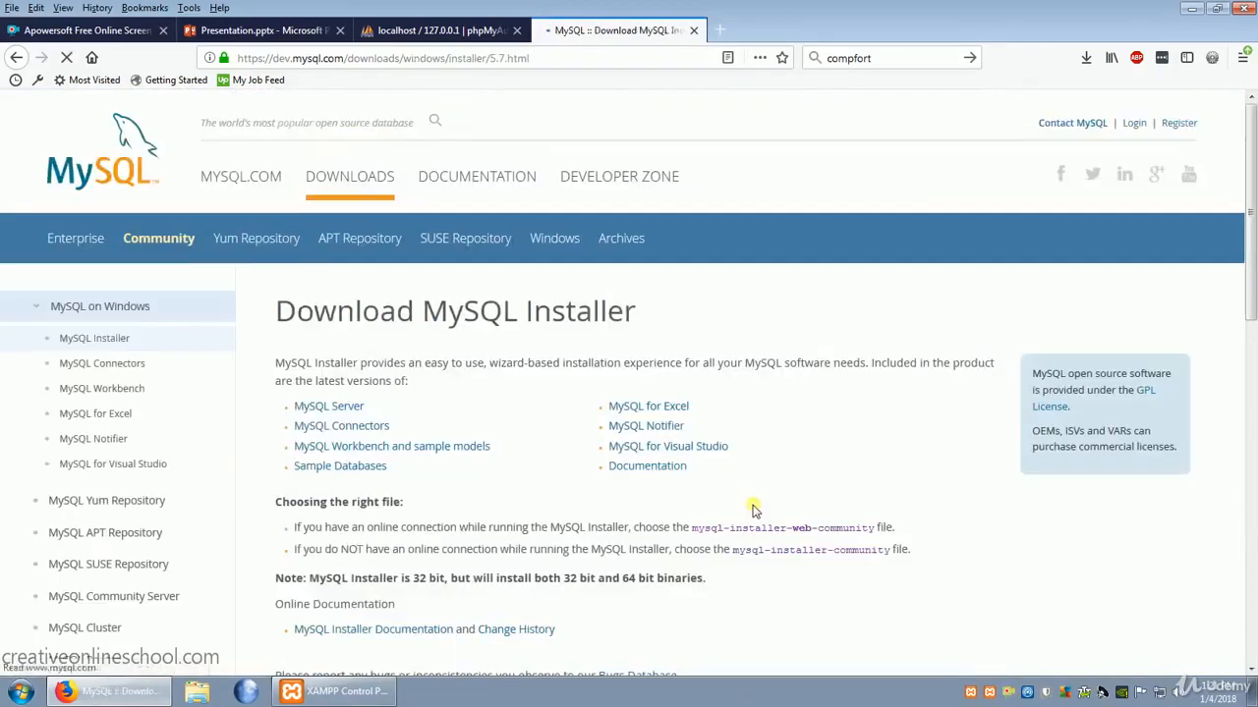
# - Download the web version of the installer, mysql-installer-web-community-5.7.20.0.msi, without logging in or signing up, and save it
pyautogui.scroll(-5, 801, 447)
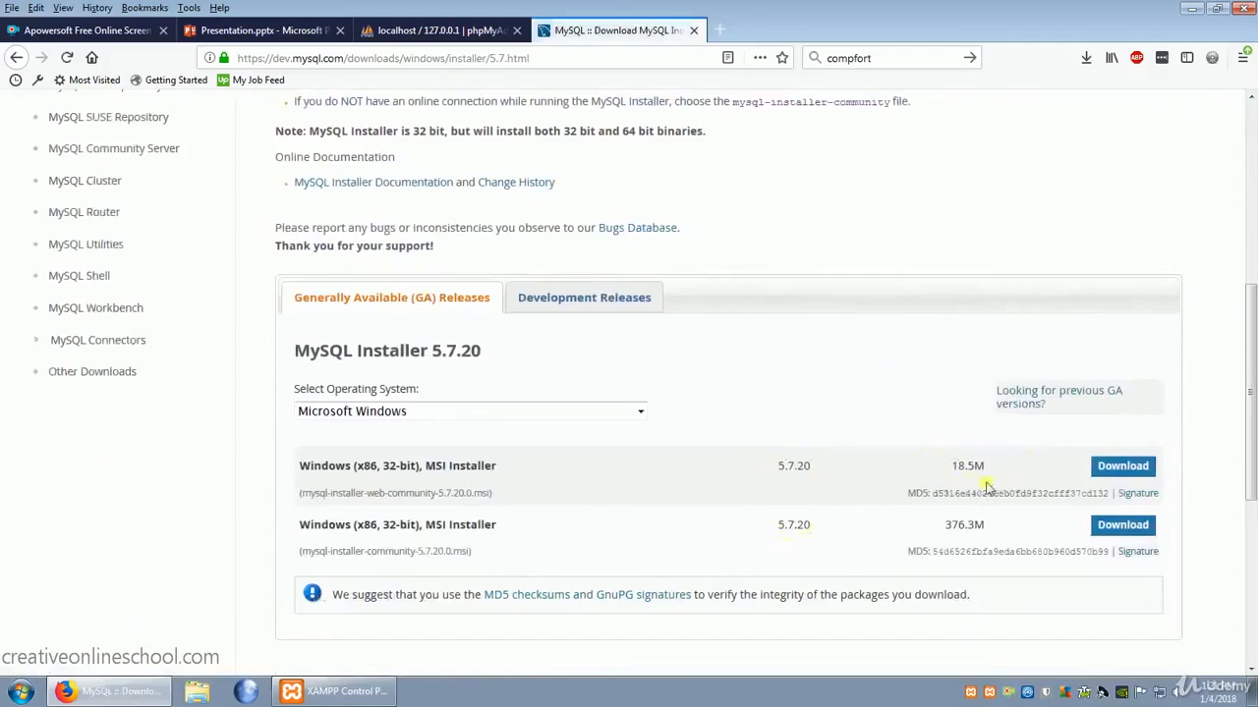
pyautogui.click(1120, 470)
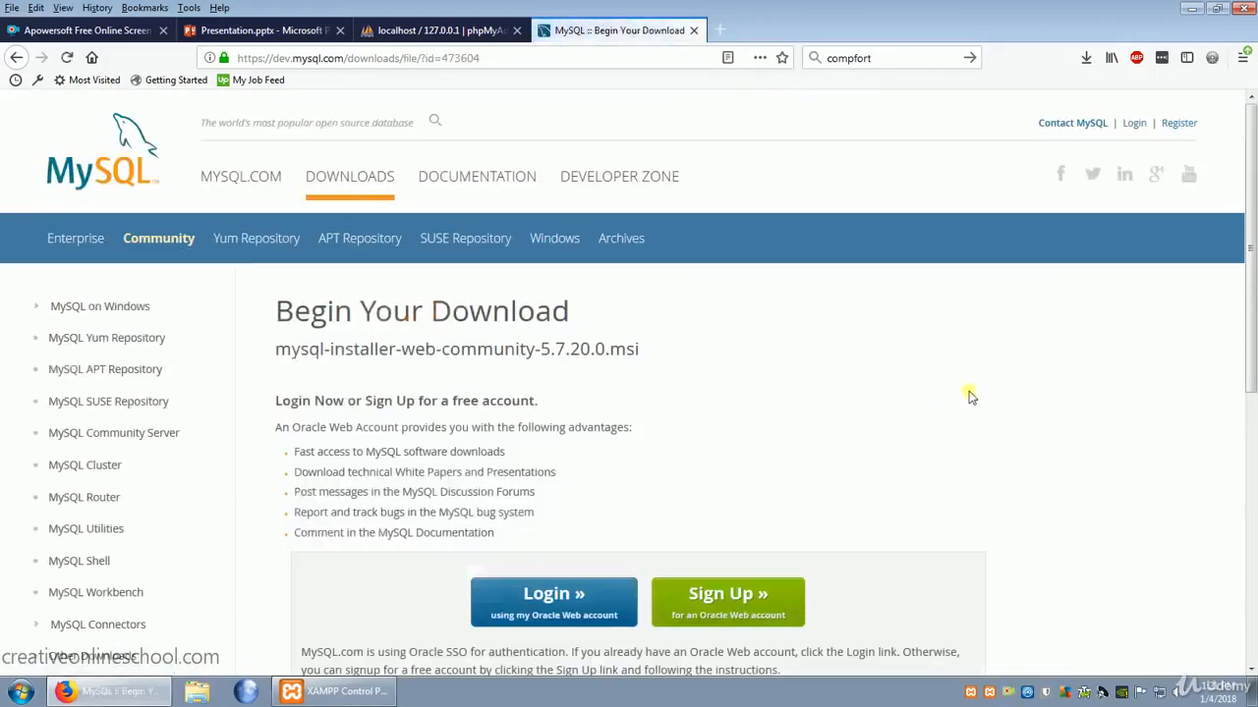
pyautogui.scroll(-5, 969, 396)
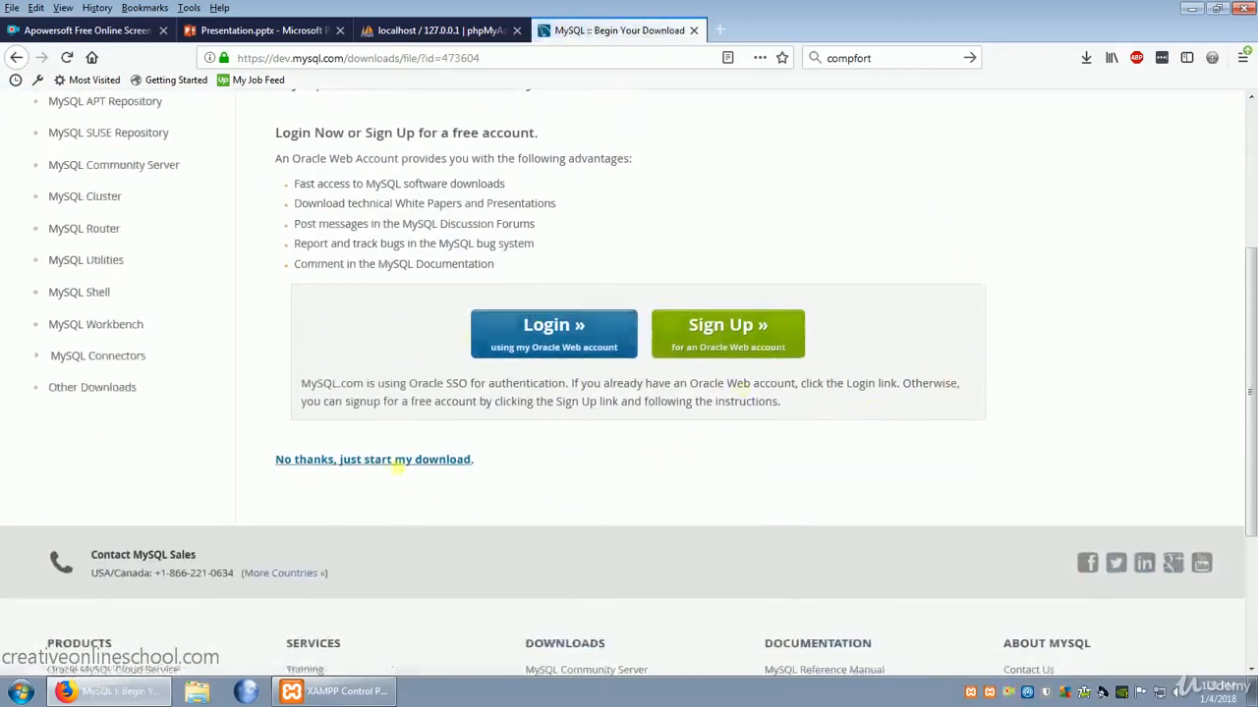
pyautogui.click(404, 464)
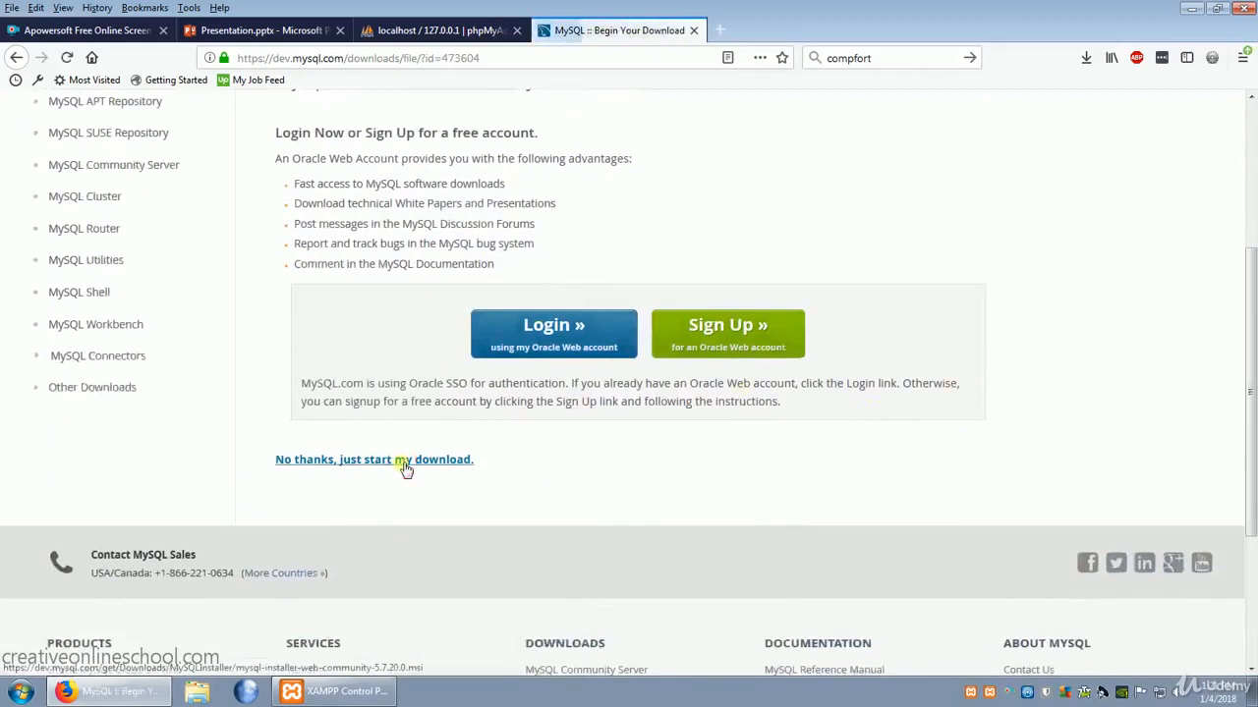
pyautogui.click(694, 398)
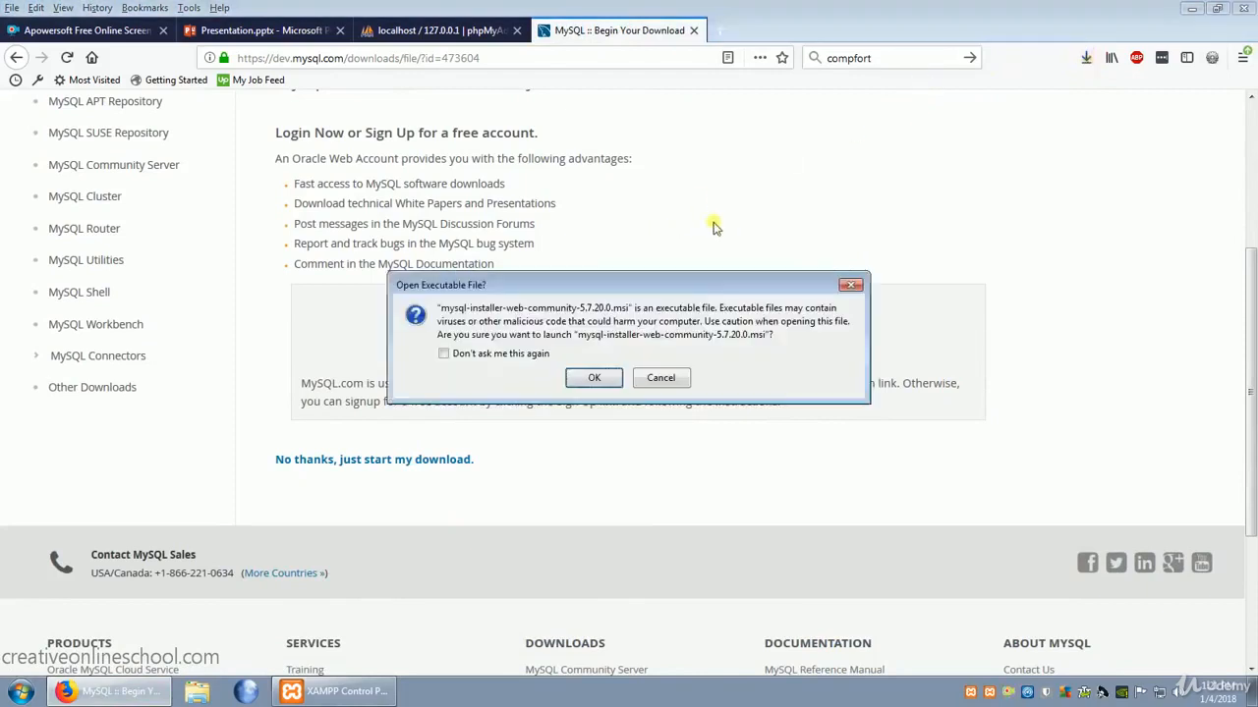
# - Launch the downloaded mysql-installer-web-community-5.7.20.0.msi and decline the optional MySQL Installer upgrade
pyautogui.click(595, 380)
pyautogui.click(686, 361)
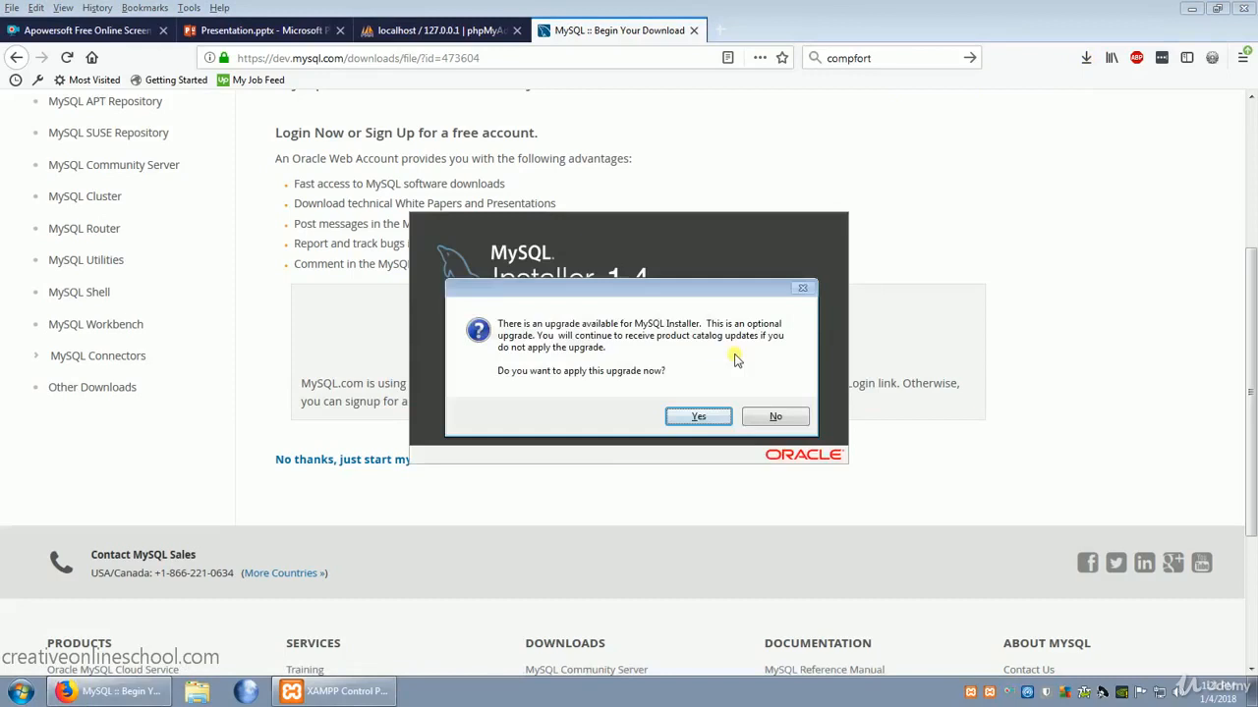
pyautogui.click(791, 421)
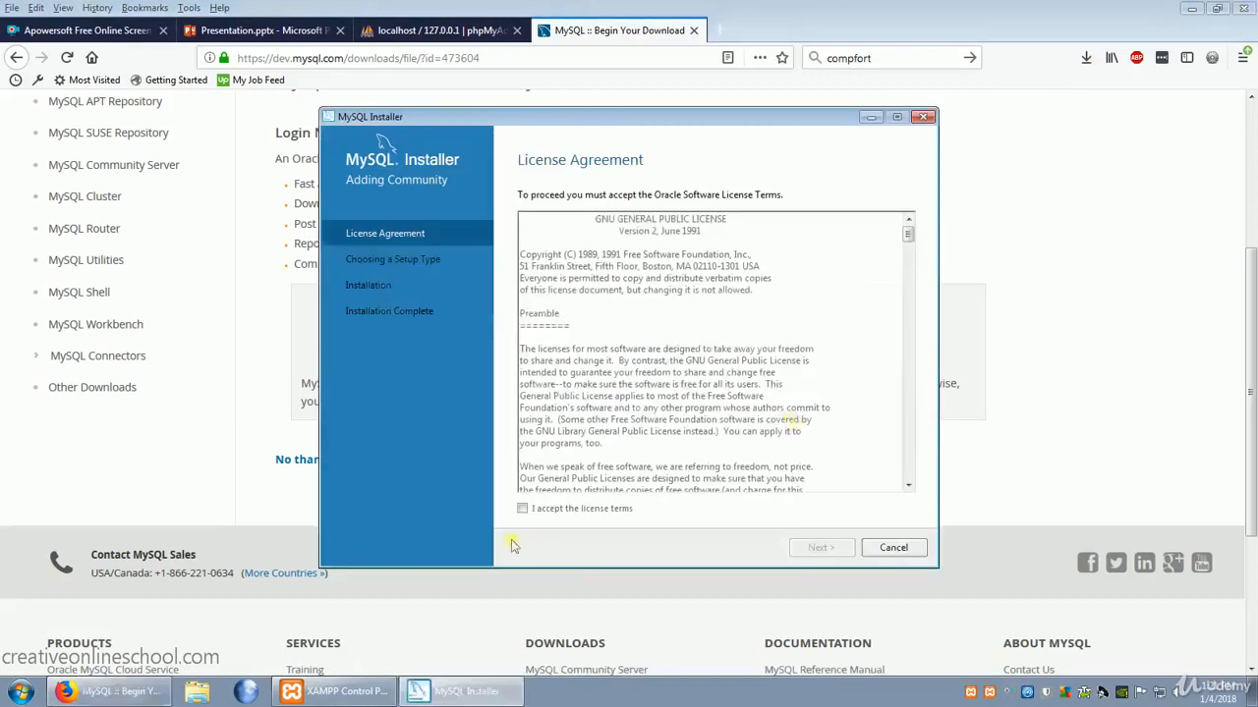
# - Accept the Oracle license terms and choose the Custom setup type
pyautogui.click(523, 510)
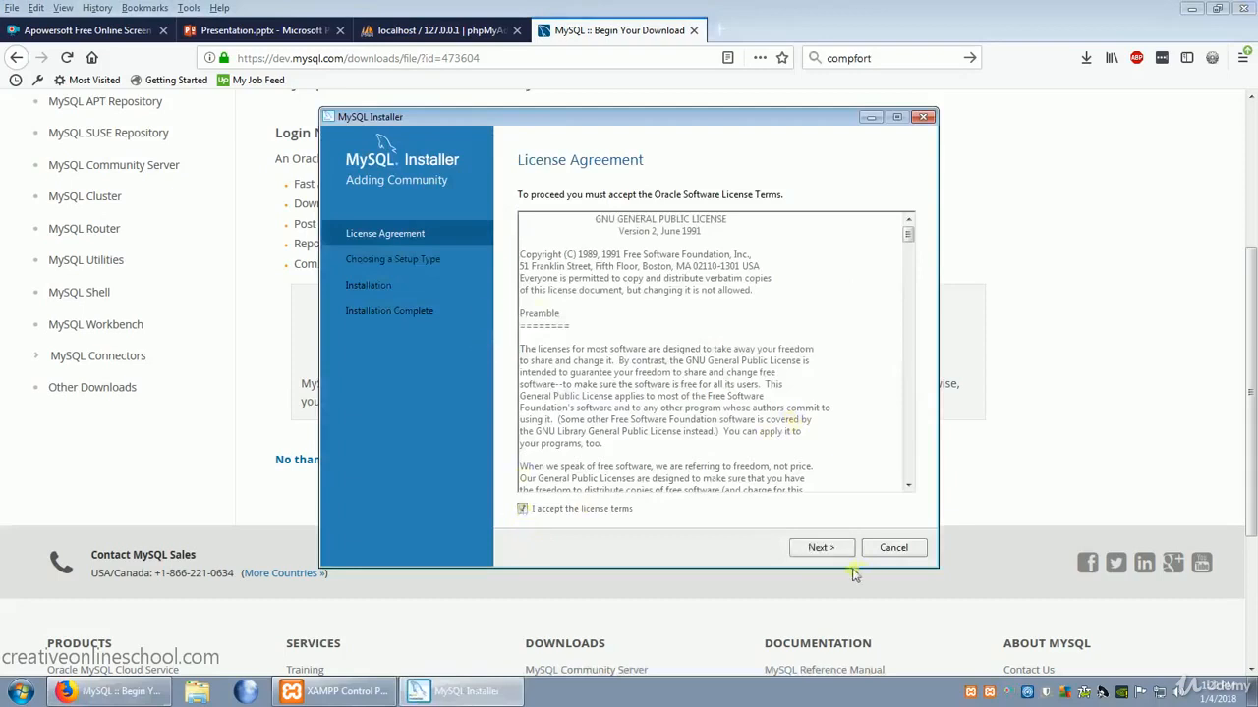
pyautogui.click(825, 553)
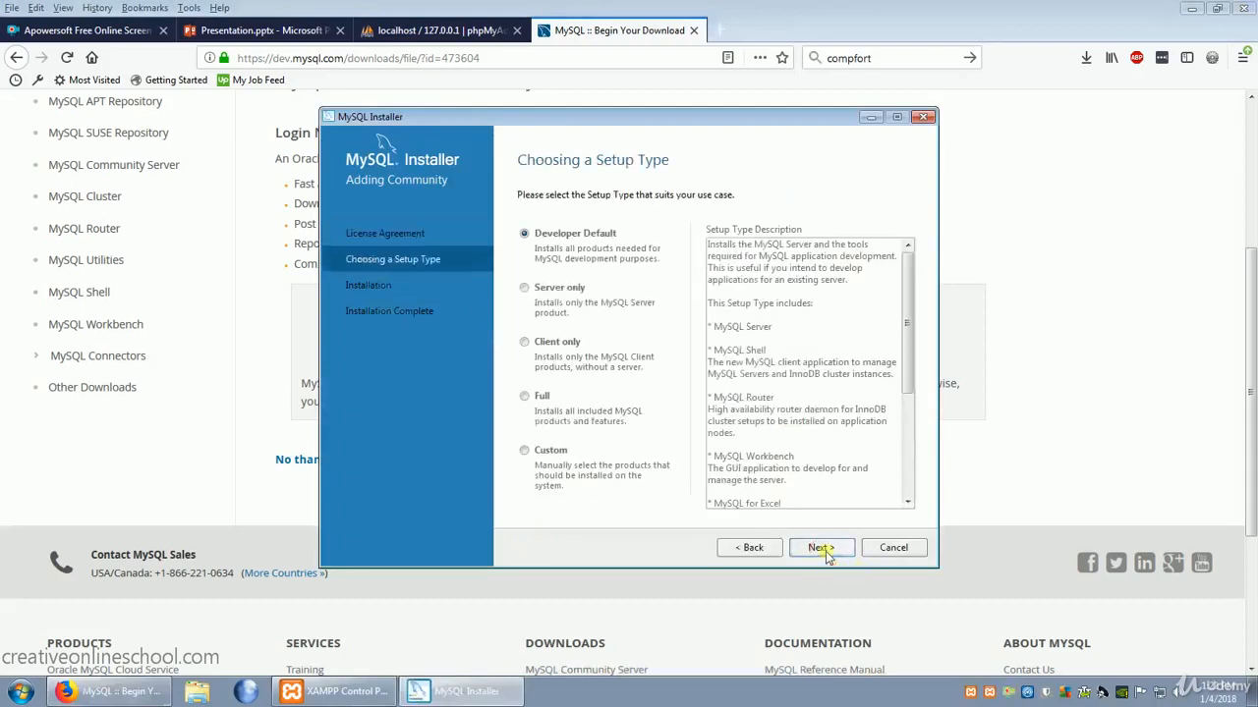
pyautogui.click(526, 453)
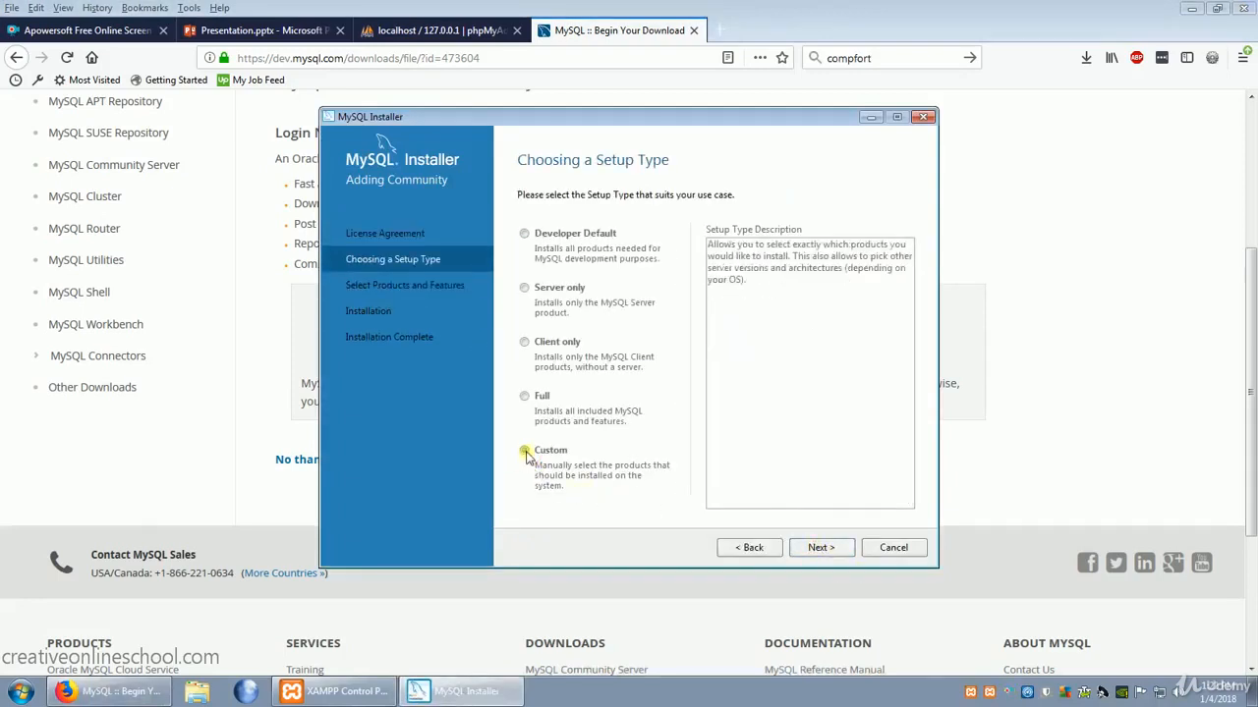
pyautogui.click(823, 548)
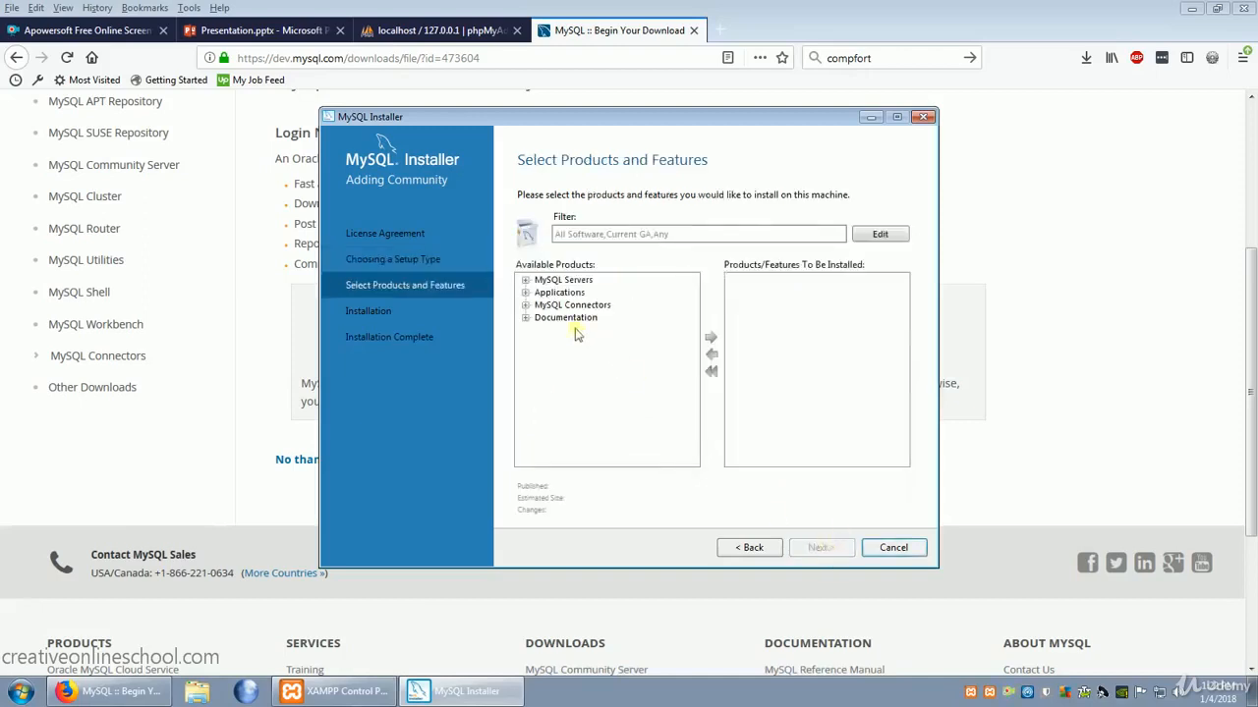
# - Add MySQL Workbench 6.3.10 - X64 from the Applications group to the products to be installed
pyautogui.click(525, 293)
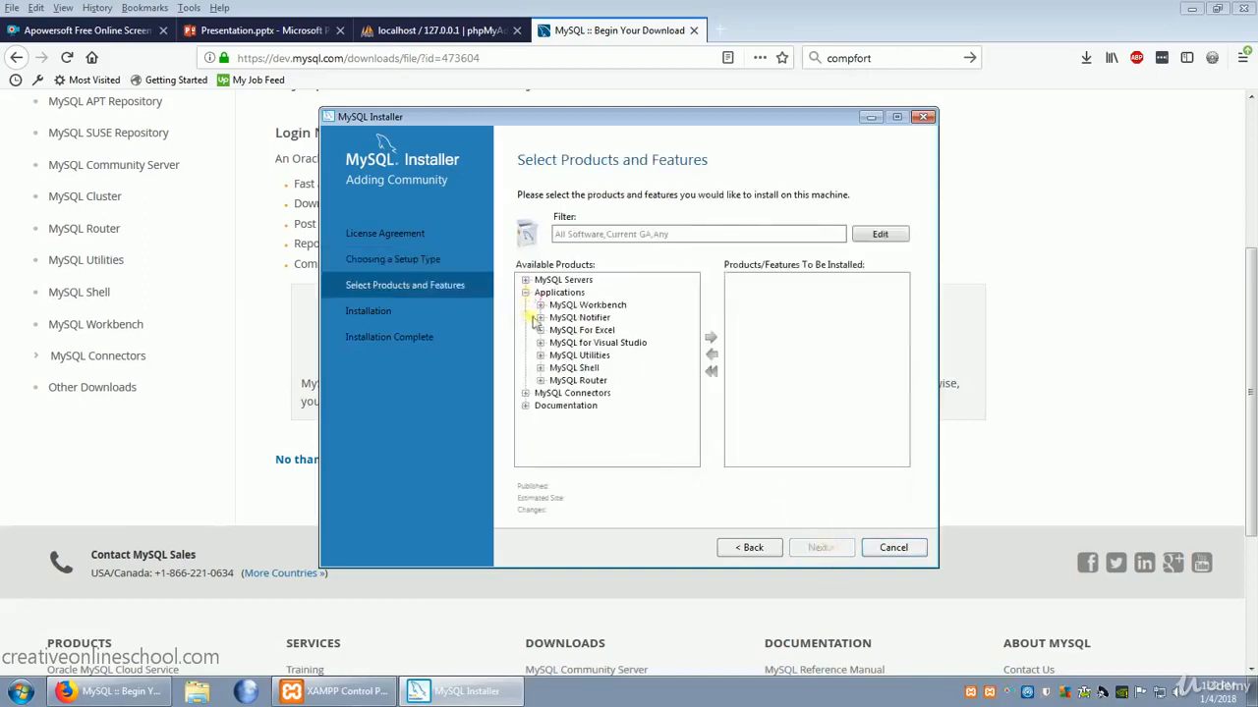
pyautogui.click(540, 305)
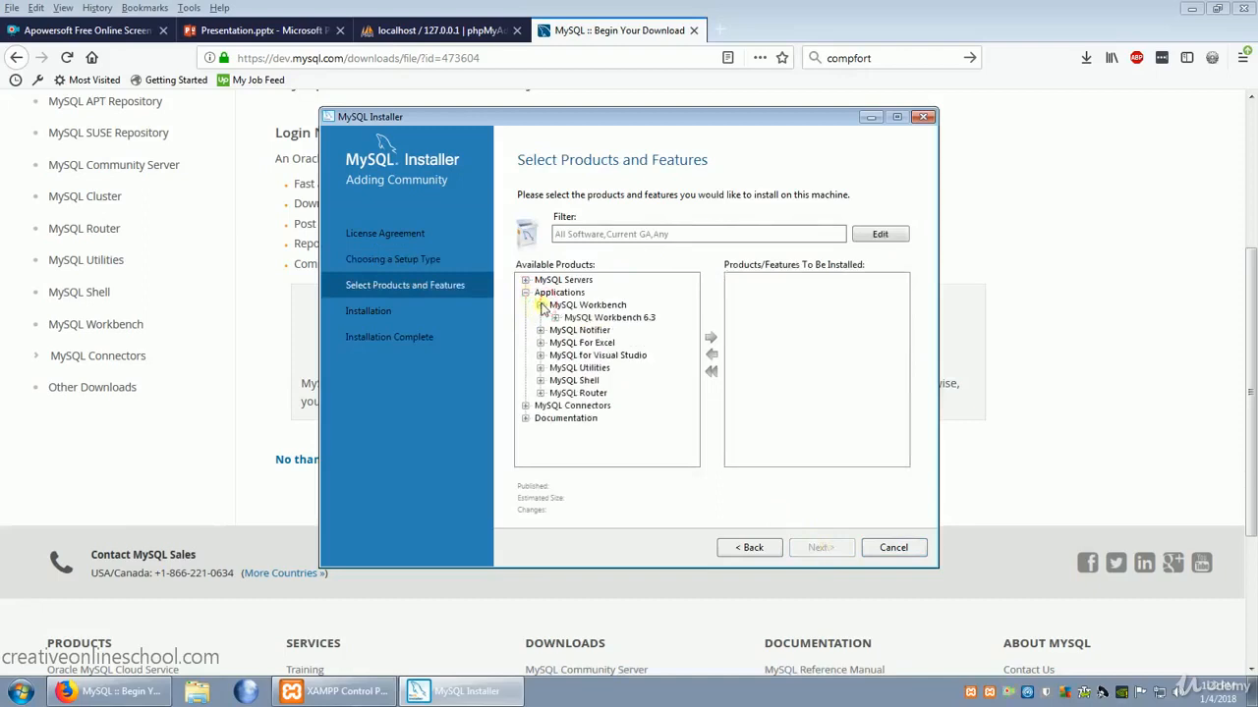
pyautogui.click(555, 318)
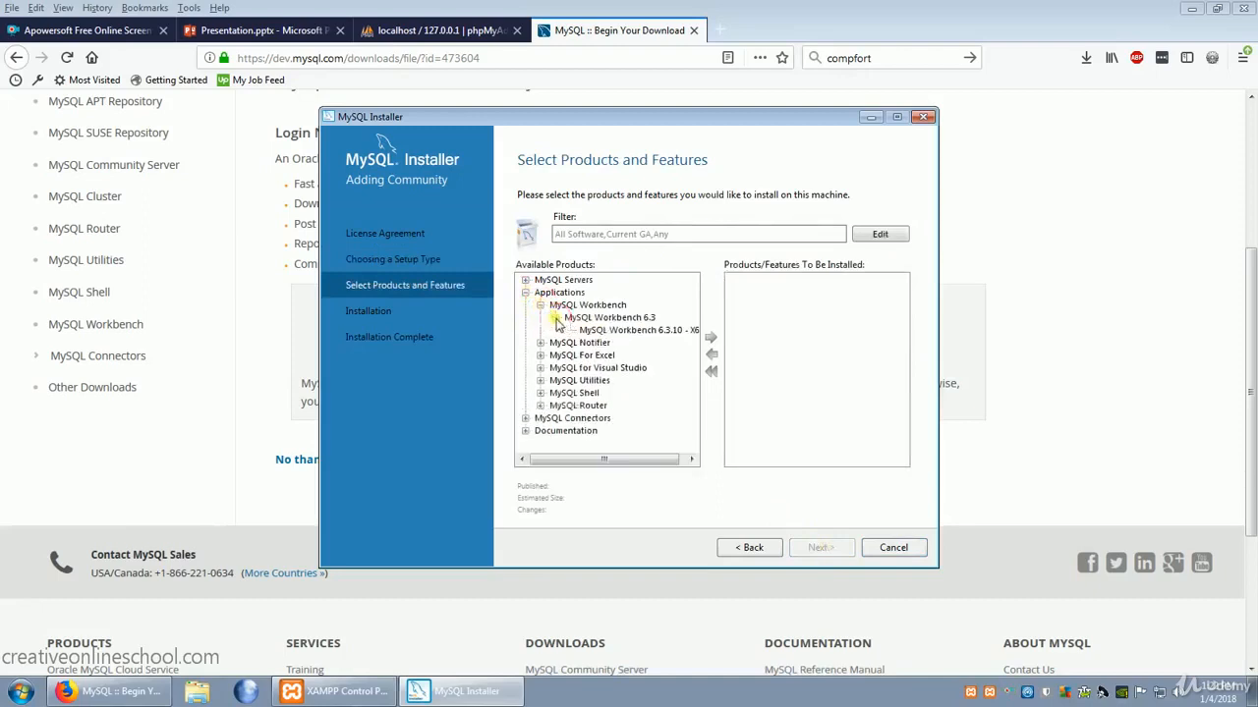
pyautogui.click(655, 332)
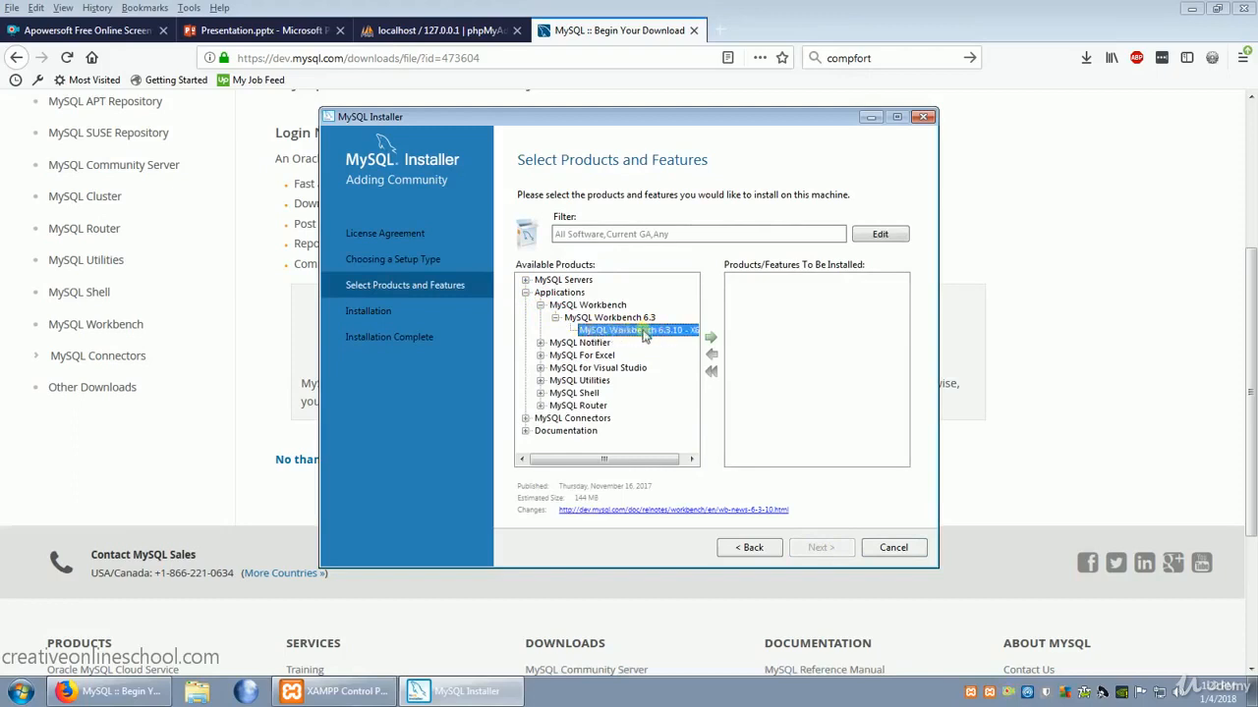
pyautogui.click(712, 338)
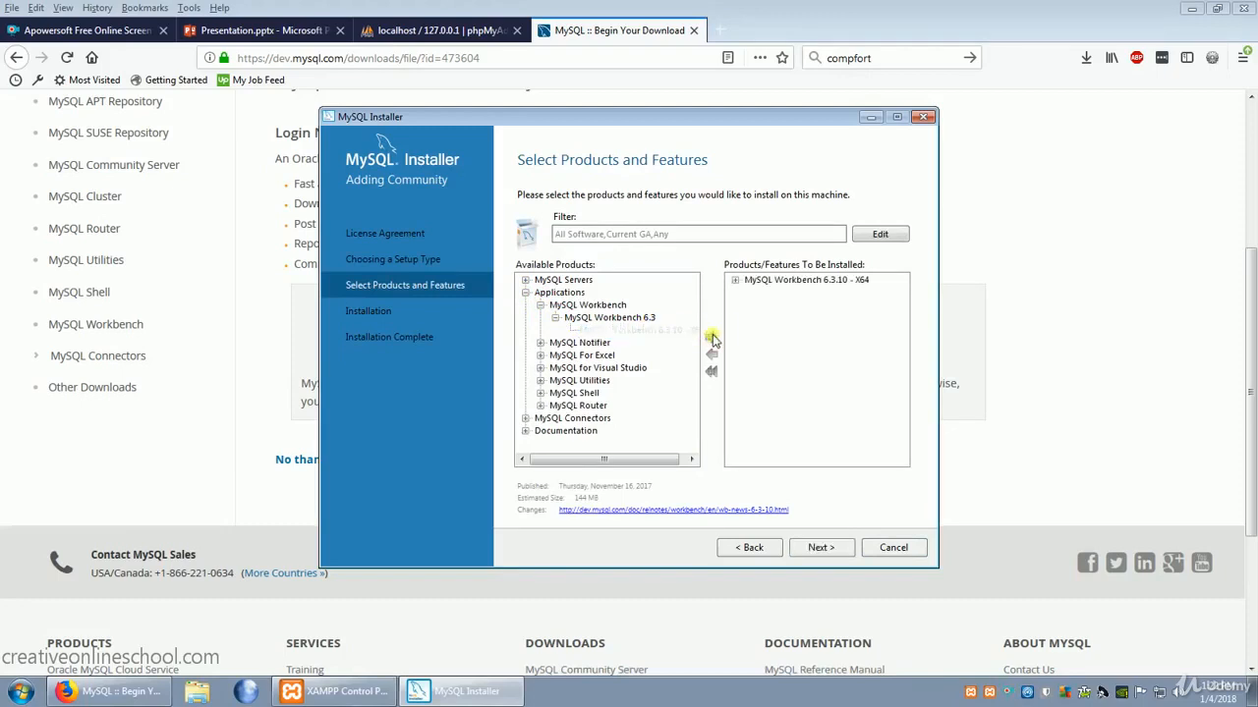
# - Execute the MySQL Workbench installation and finish the setup with Start MySQL Workbench after Setup enabled
pyautogui.click(833, 551)
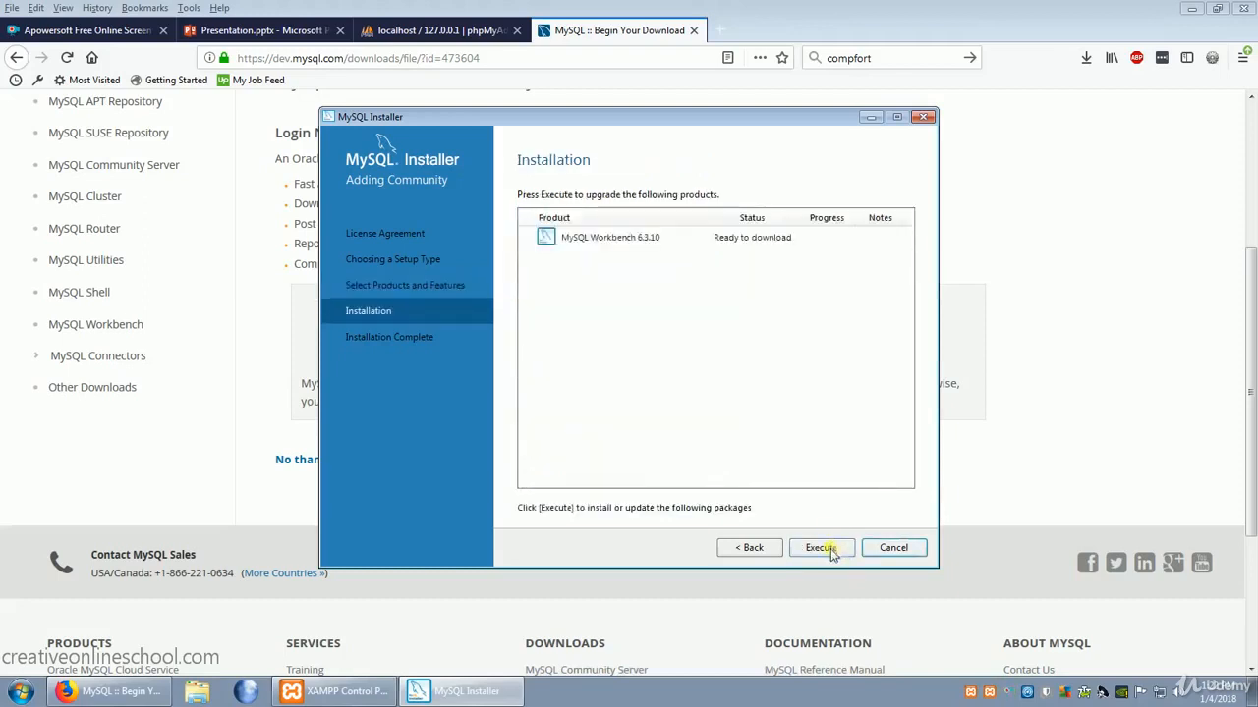
pyautogui.click(823, 548)
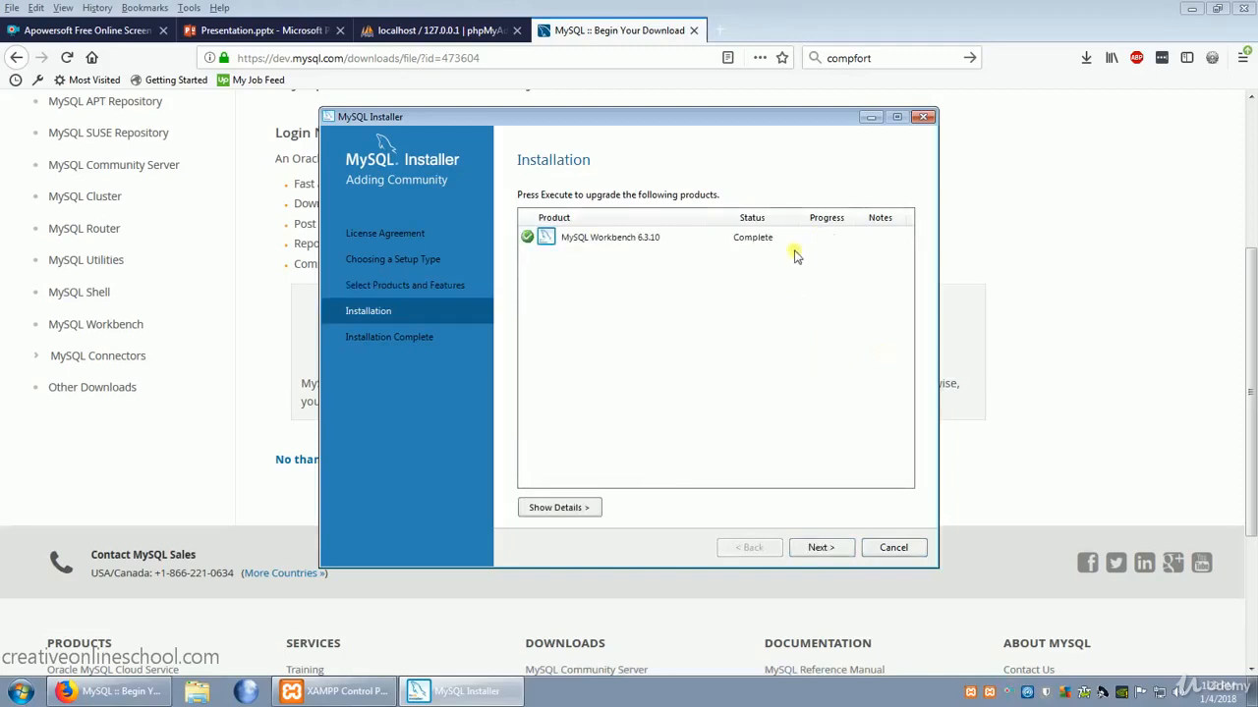
pyautogui.click(819, 550)
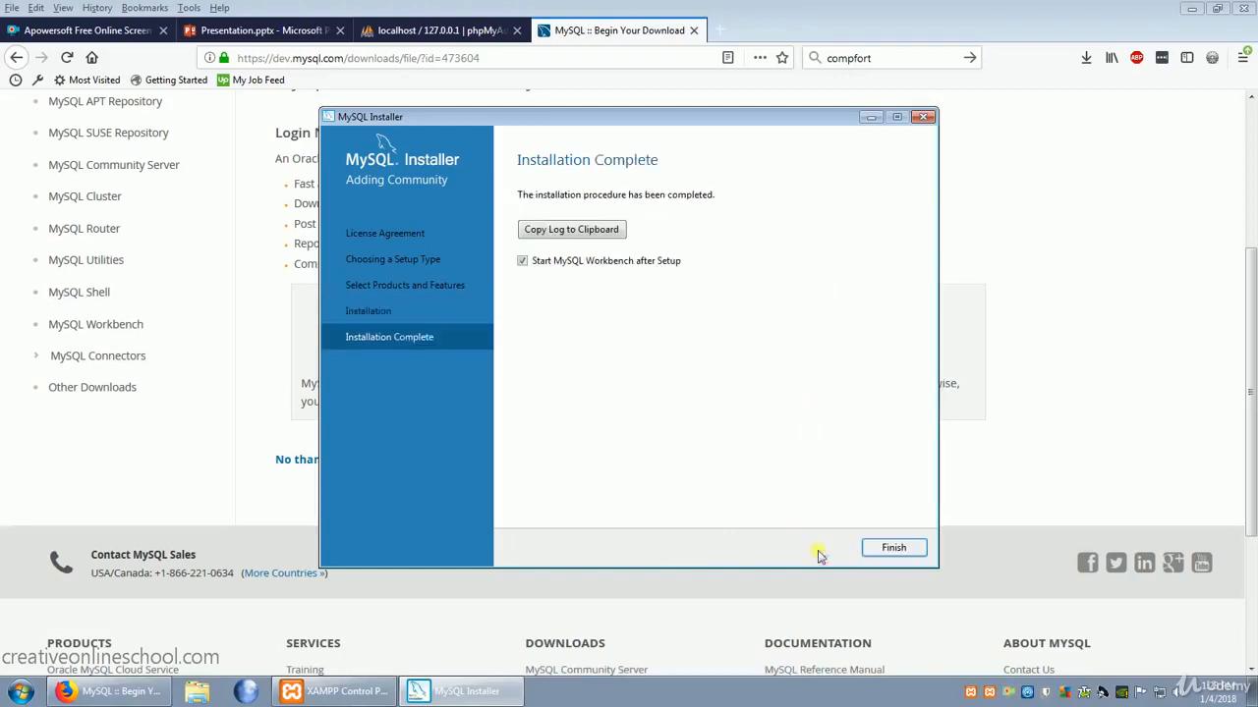
pyautogui.click(906, 556)
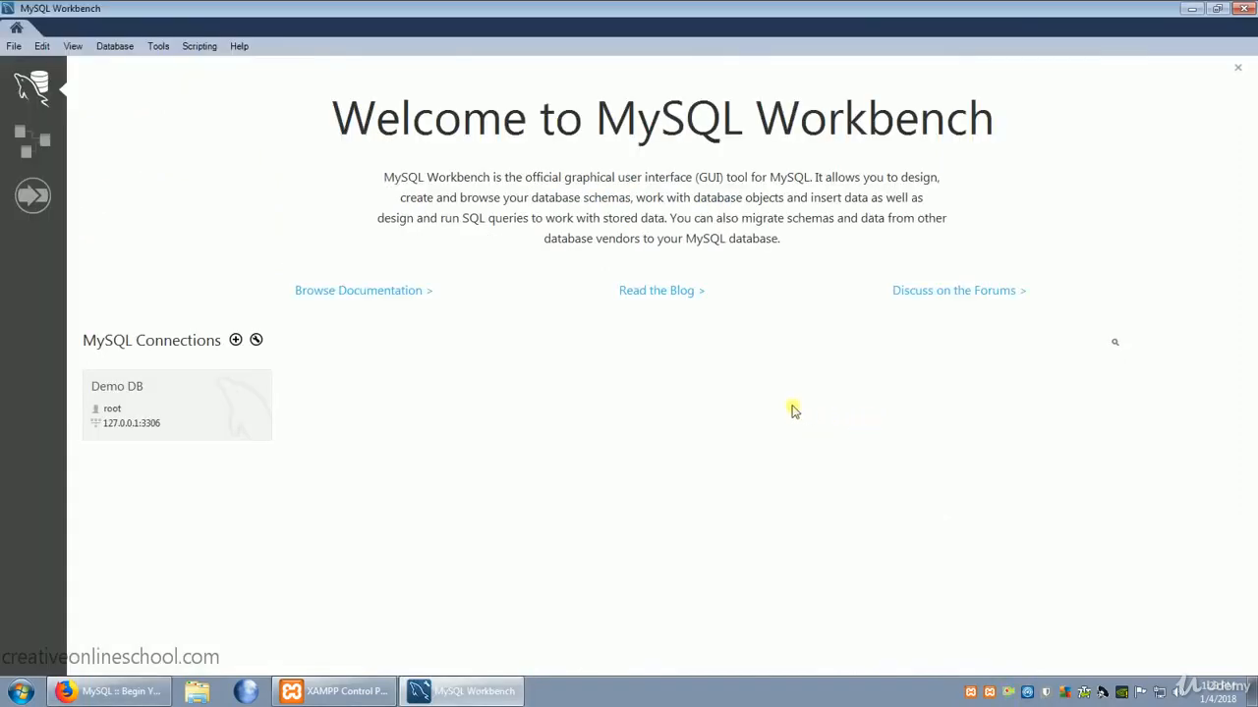
# - Create a new MySQL connection named Example Database, keeping the default Standard (TCP/IP) parameters
pyautogui.click(235, 340)
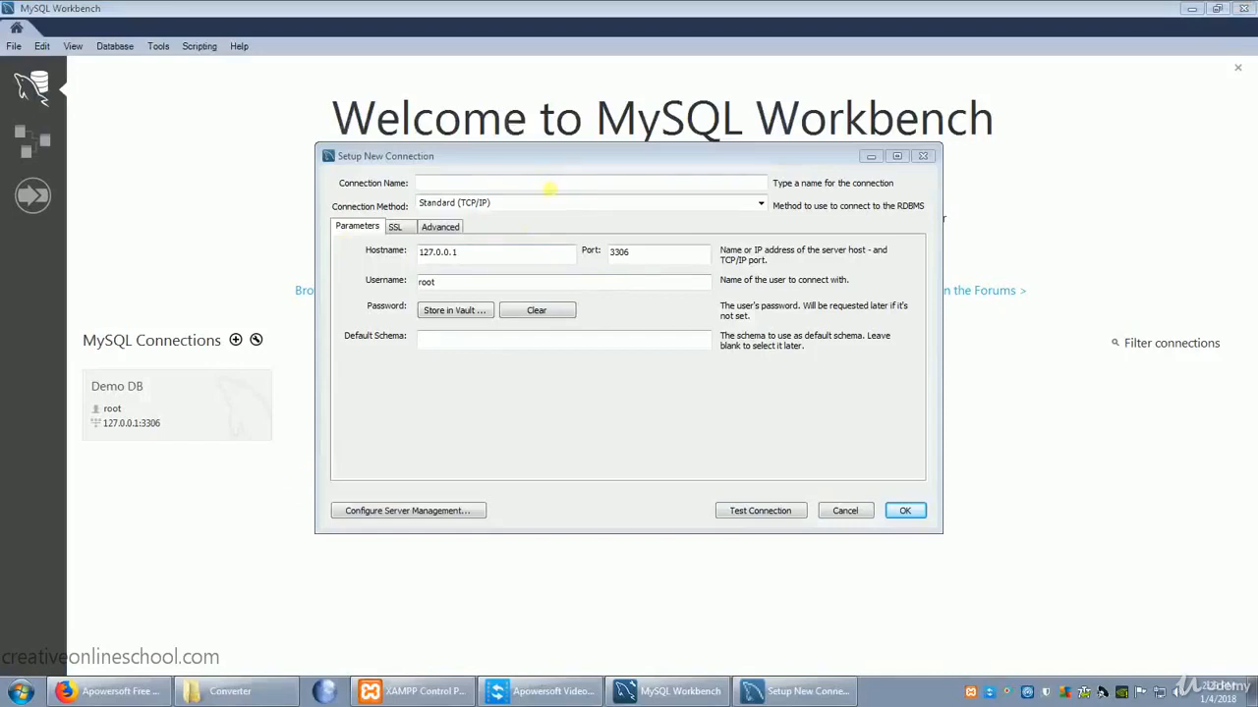
pyautogui.click(549, 186)
pyautogui.write('Example Database')
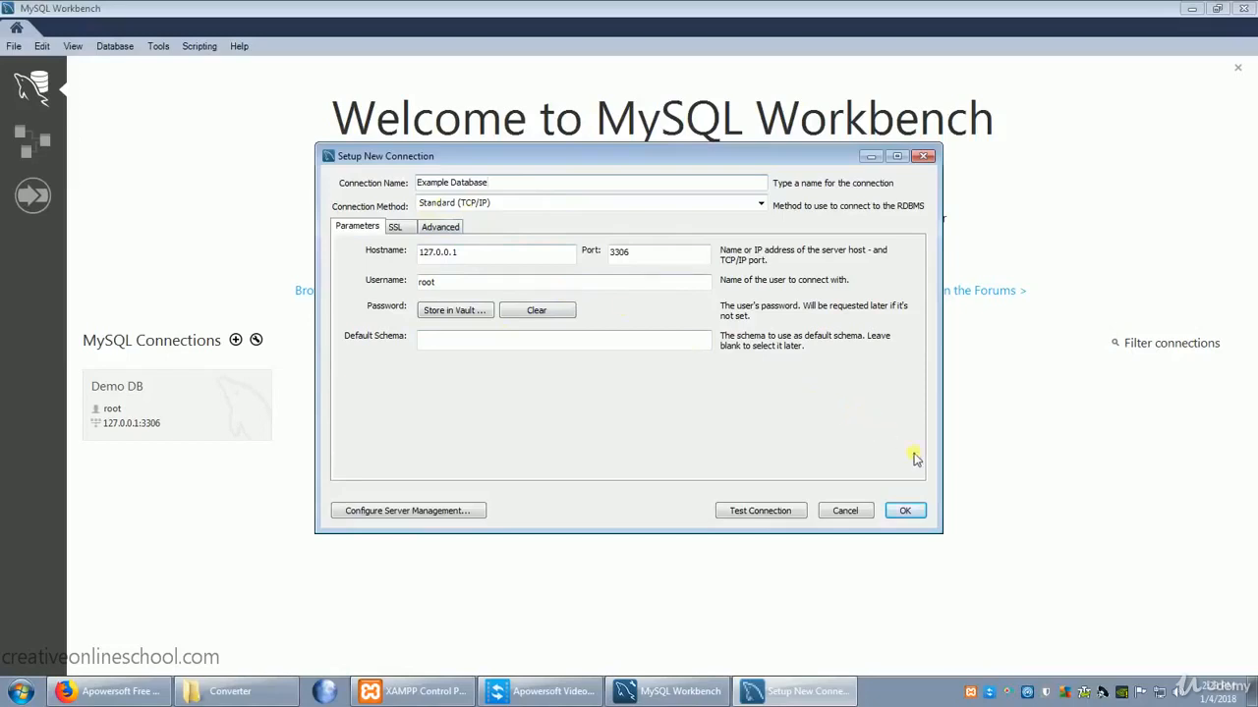
pyautogui.click(914, 518)
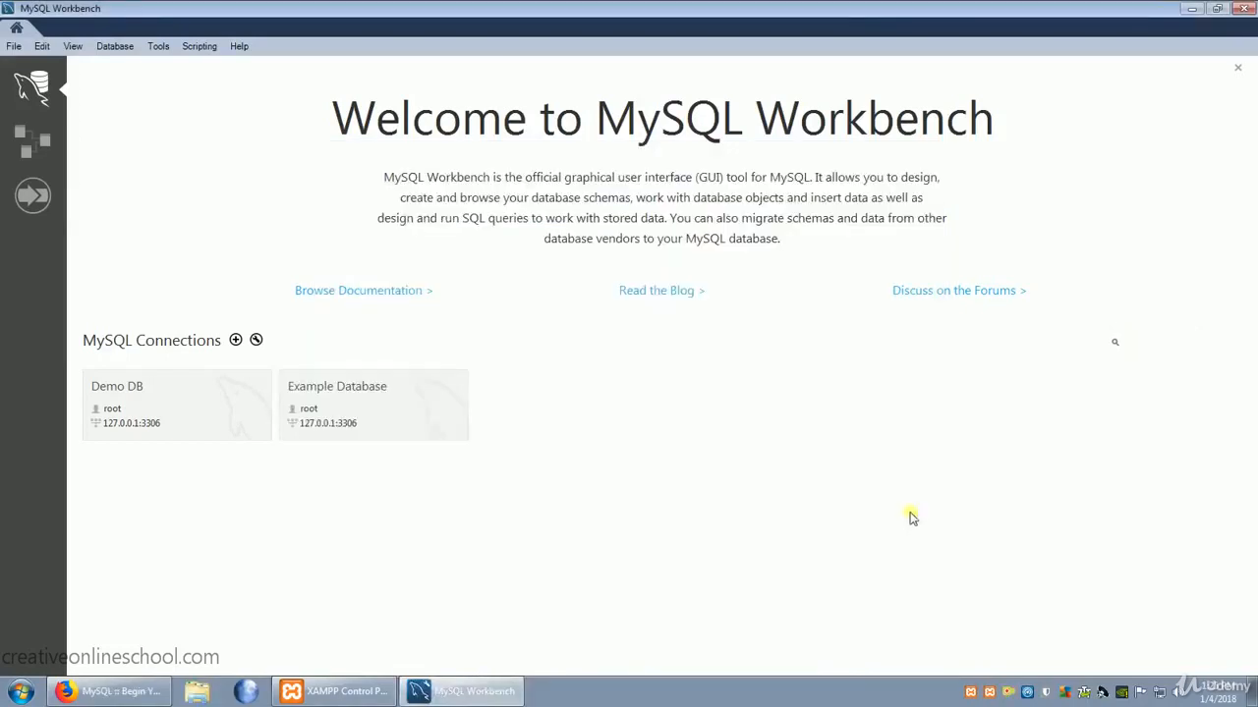
# - Open the Example Database connection, continuing past the server version compatibility warning
pyautogui.click(365, 401)
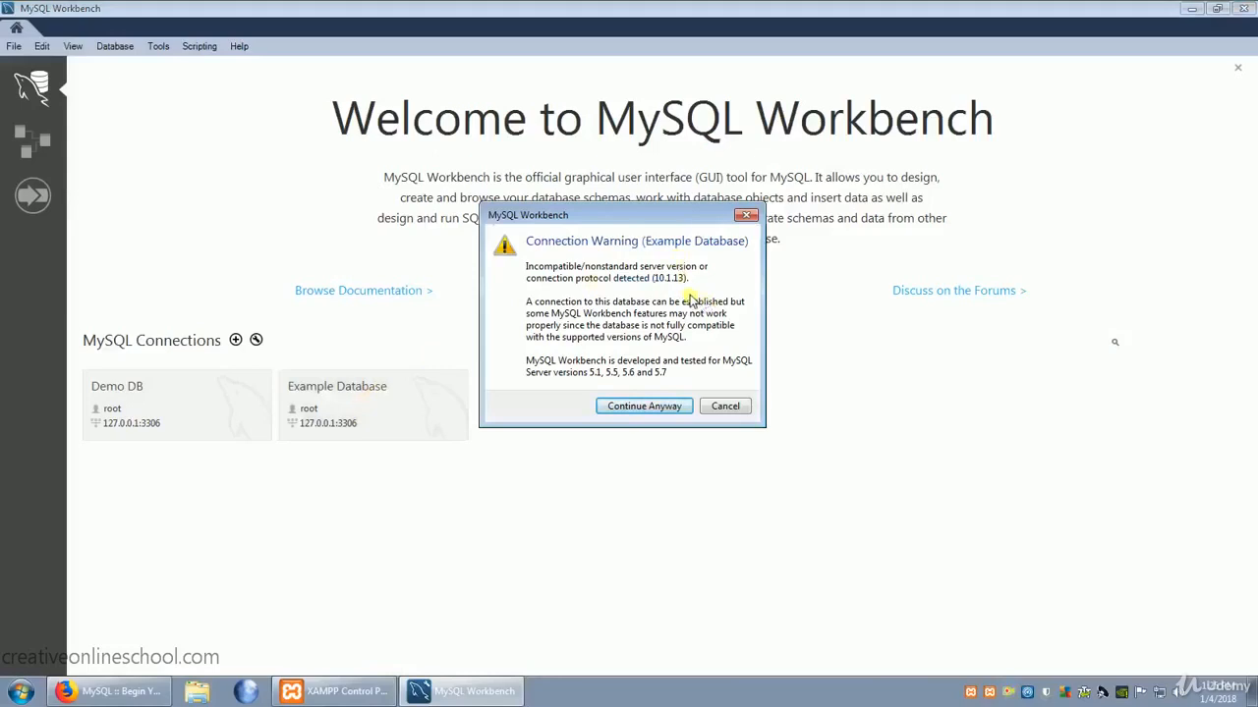
pyautogui.click(662, 408)
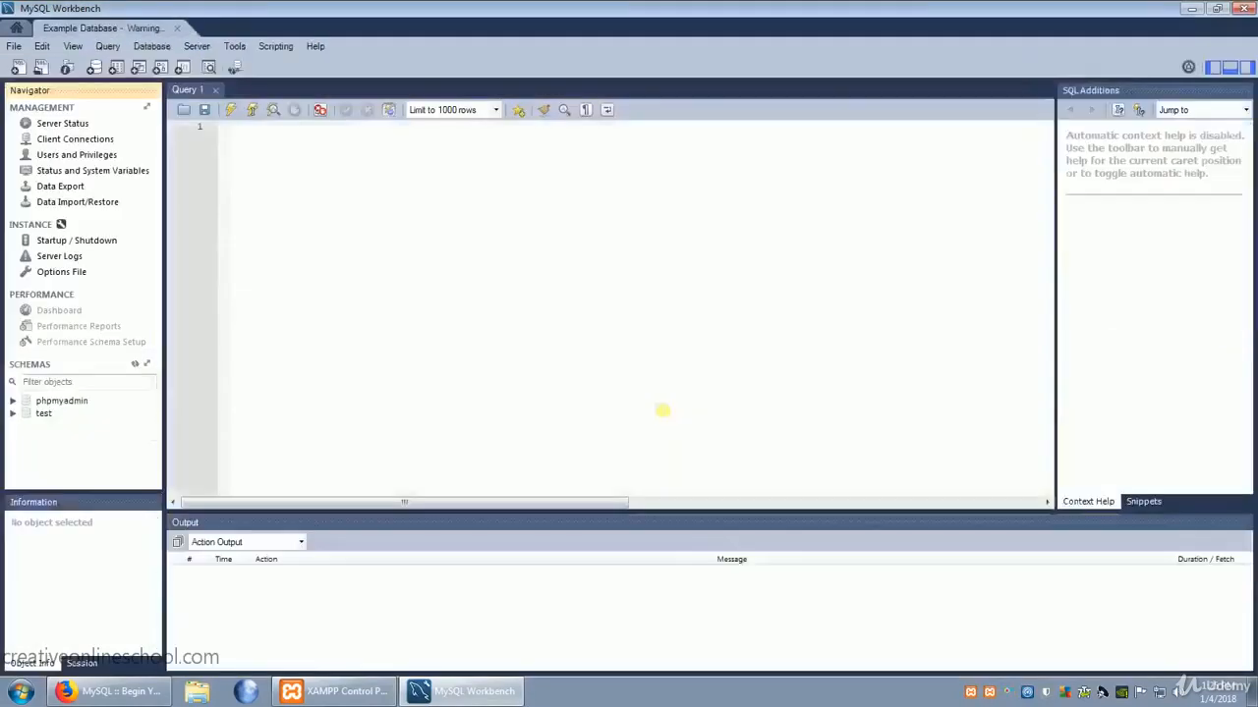